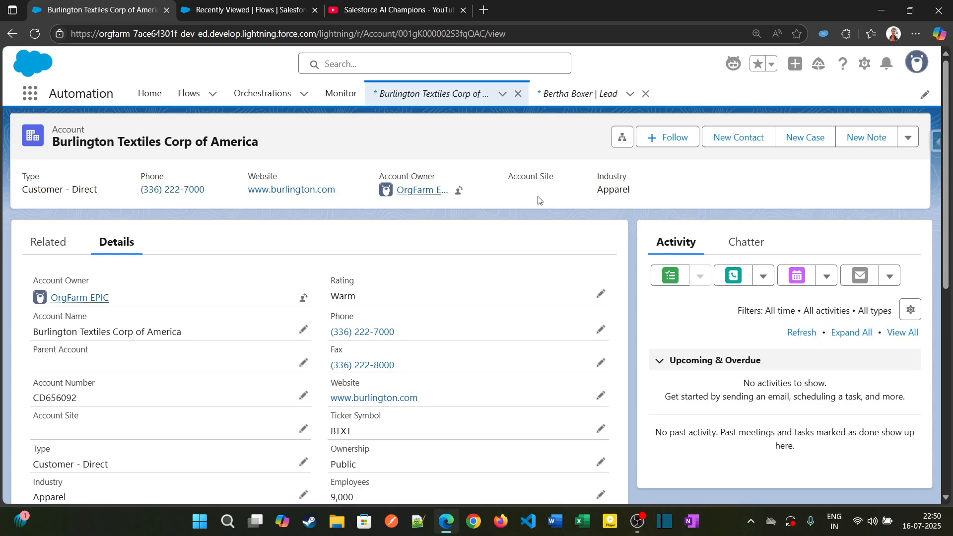
# Create a new Screen Flow automation from the Flows list
pyautogui.hotkey('ctrl', 'Tab')
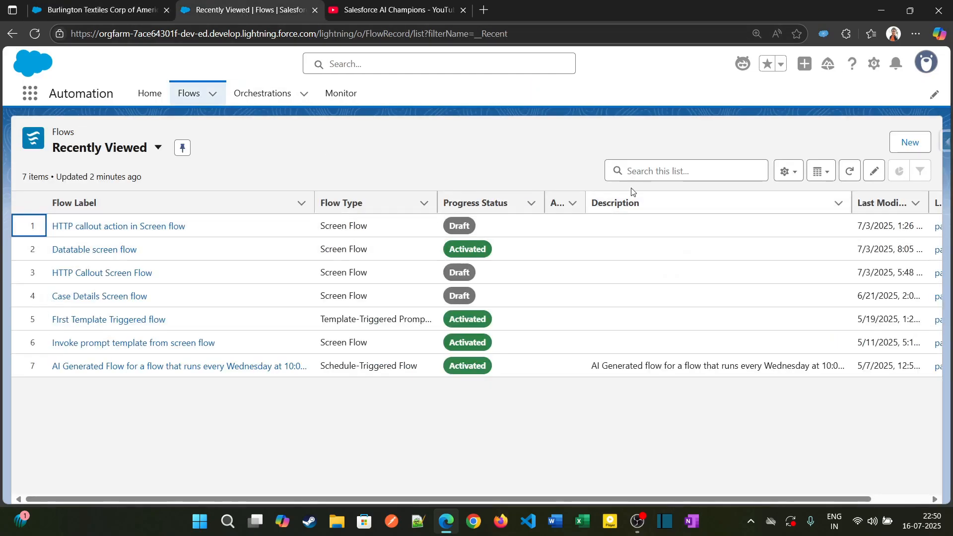
pyautogui.click(910, 143)
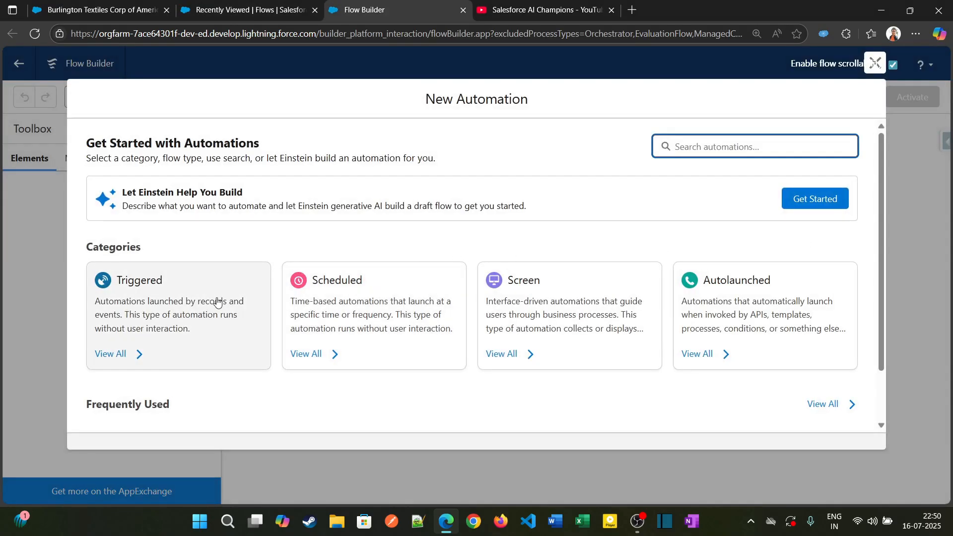
pyautogui.click(538, 296)
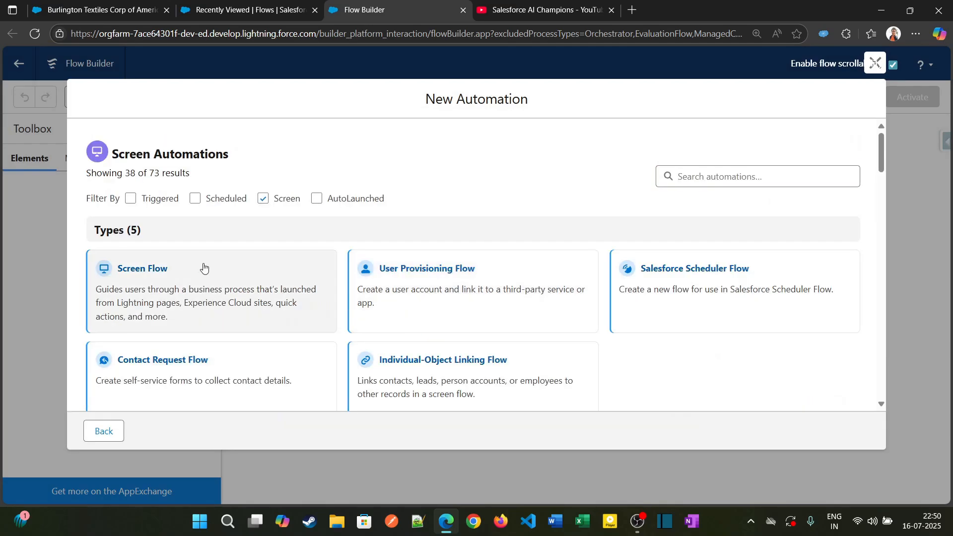
pyautogui.click(207, 273)
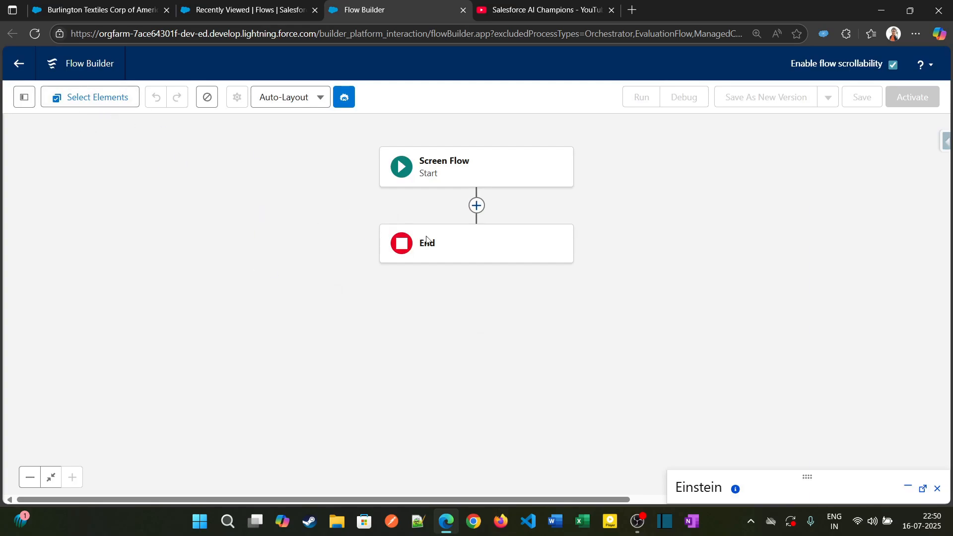
# Add a Collection Filter element to the flow between Start and End, leaving its details blank
pyautogui.click(477, 207)
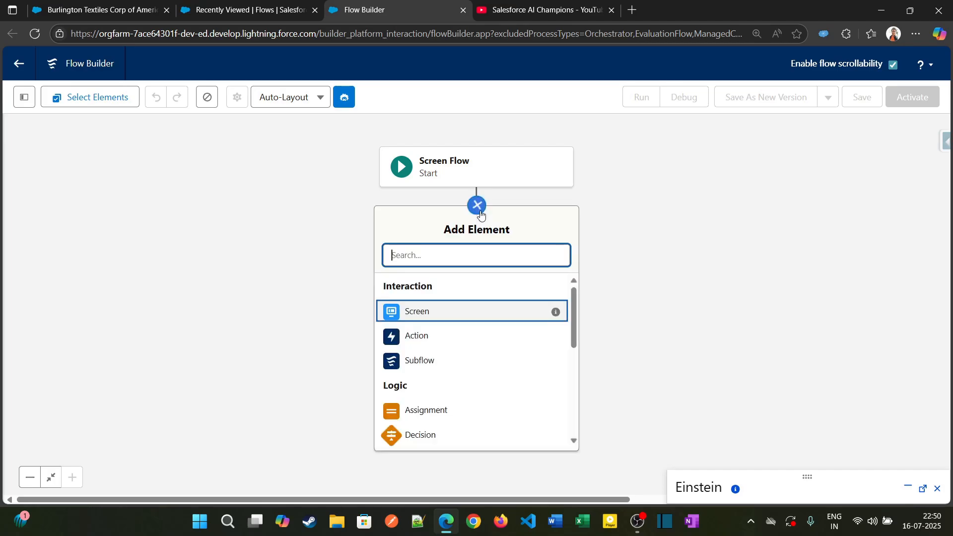
pyautogui.write('fil')
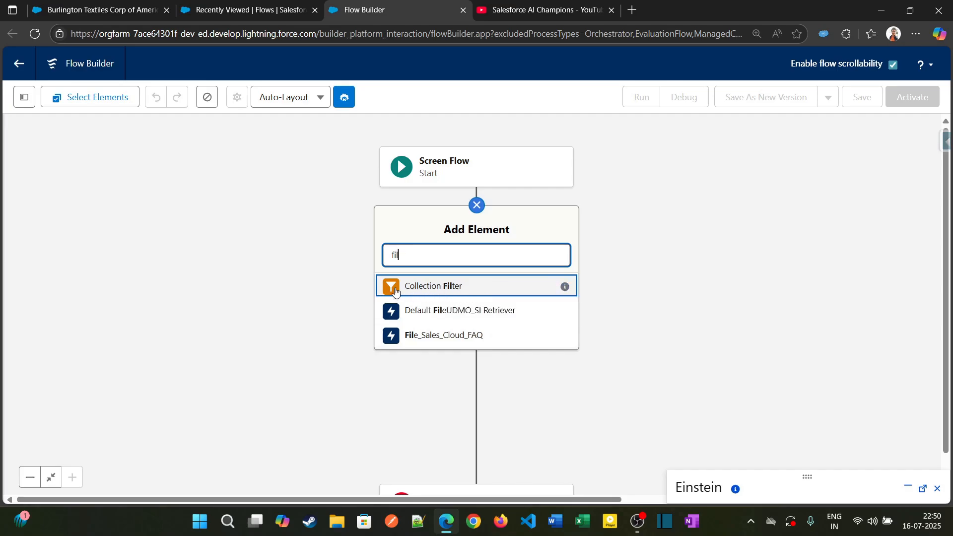
pyautogui.click(449, 292)
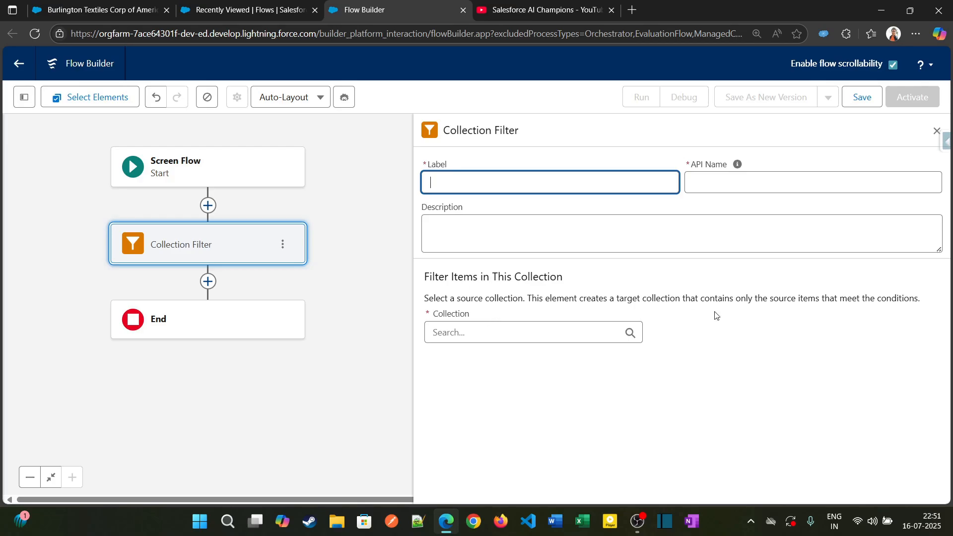
pyautogui.click(937, 131)
# Insert a Get Records element labelled "Get accs" ahead of the Collection Filter and set its object to Account
pyautogui.click(209, 205)
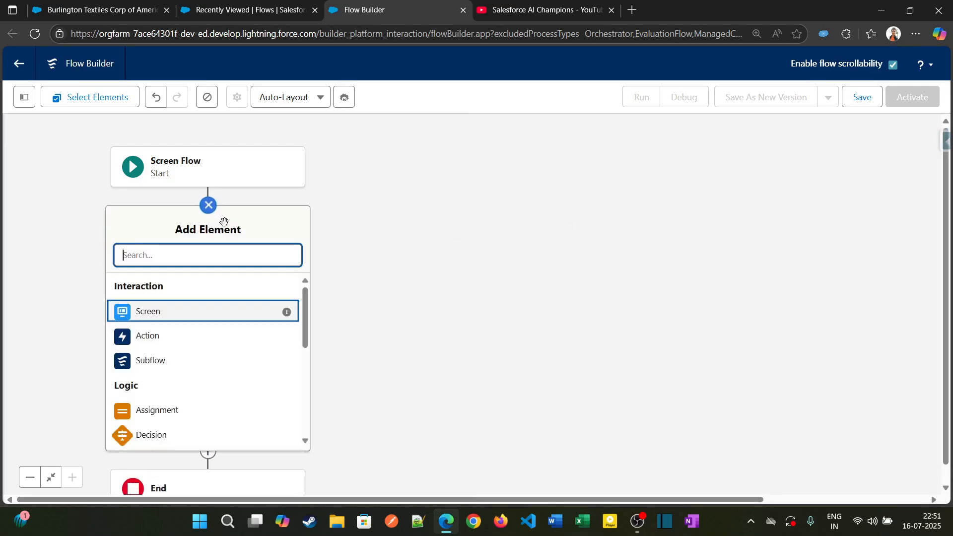
pyautogui.write('get')
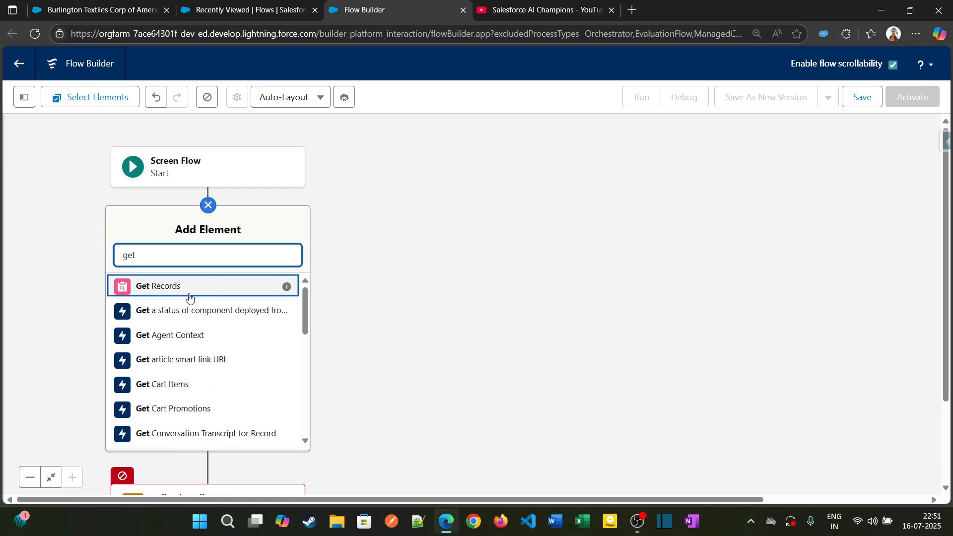
pyautogui.click(189, 287)
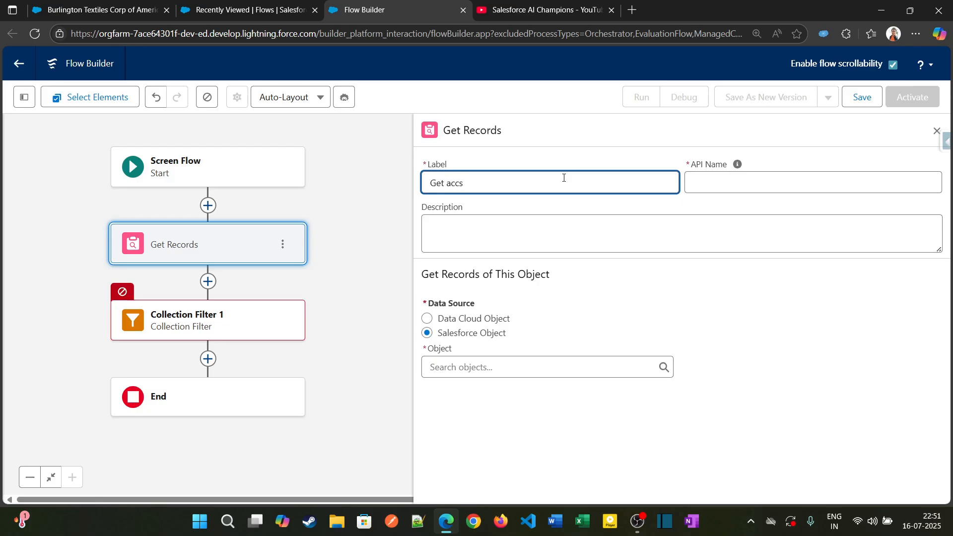
pyautogui.press('Tab')
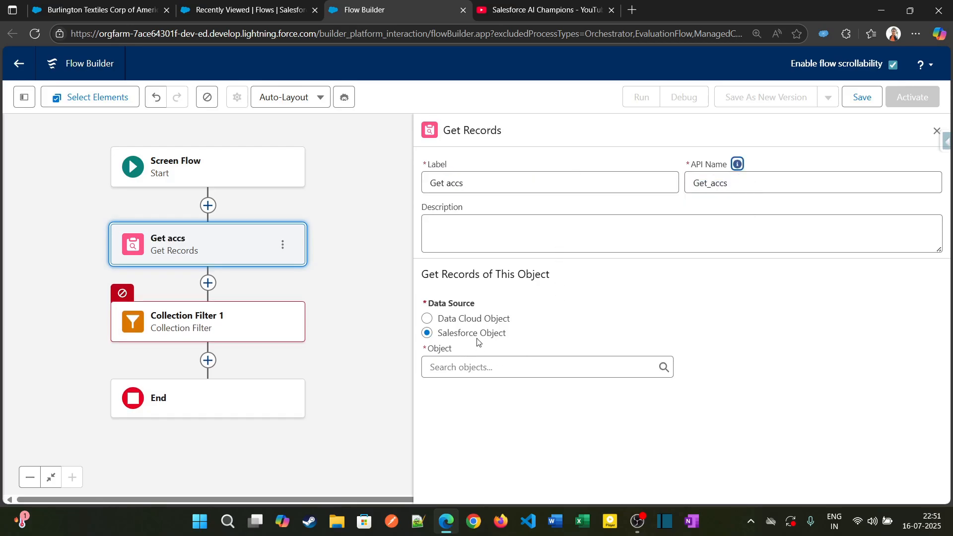
pyautogui.click(490, 367)
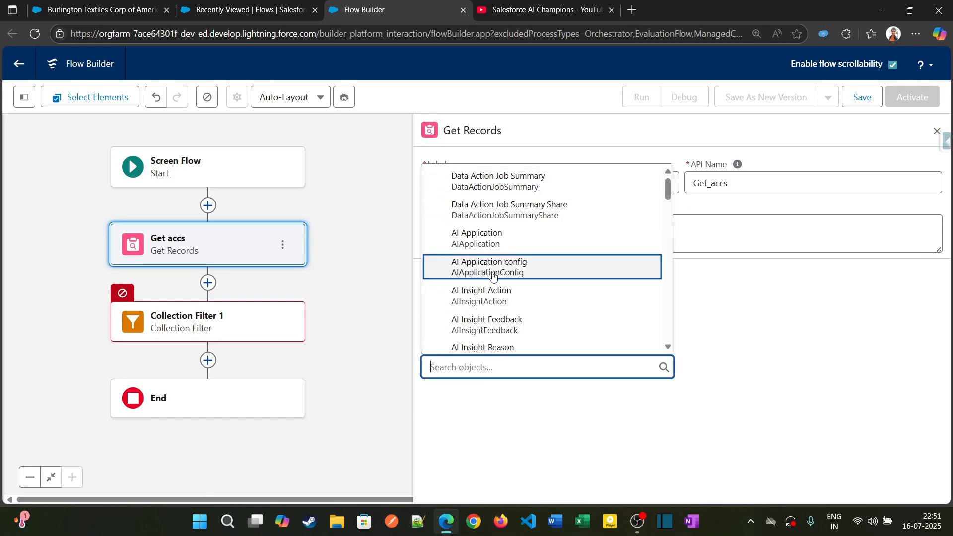
pyautogui.write('acc')
pyautogui.click(472, 214)
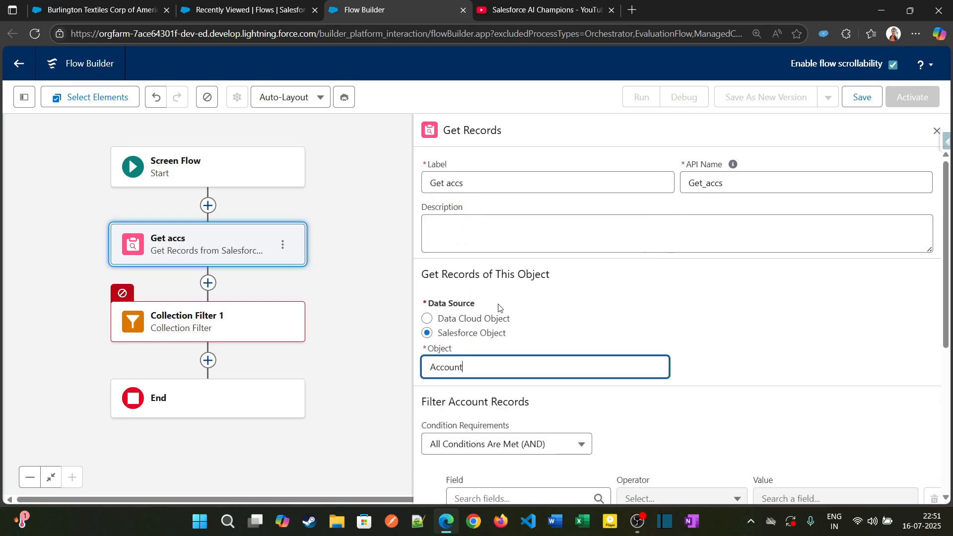
# Filter the Account records in Get accs by Annual Revenue Greater Than or Equal to 200000
pyautogui.scroll(-3, 501, 357)
pyautogui.click(495, 317)
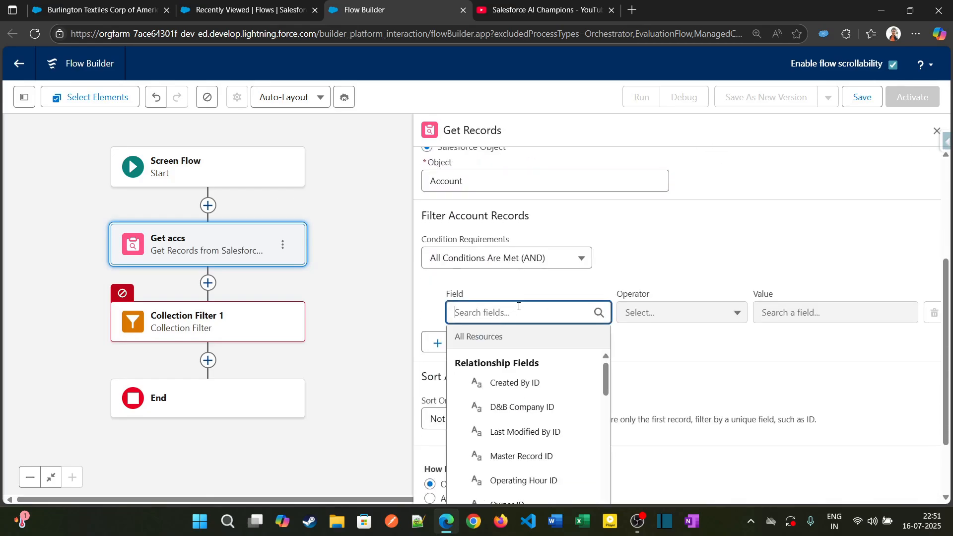
pyautogui.write('ann')
pyautogui.click(536, 390)
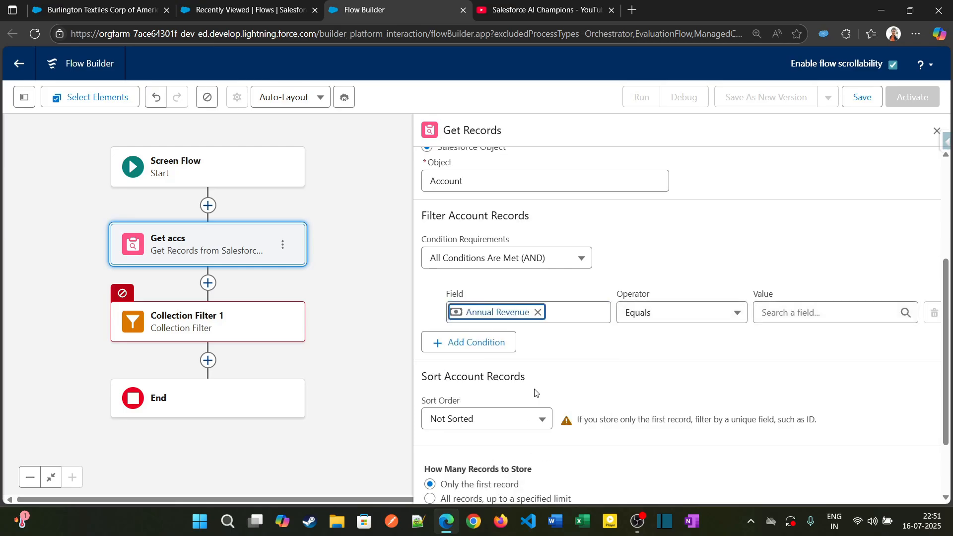
pyautogui.click(648, 316)
pyautogui.click(658, 423)
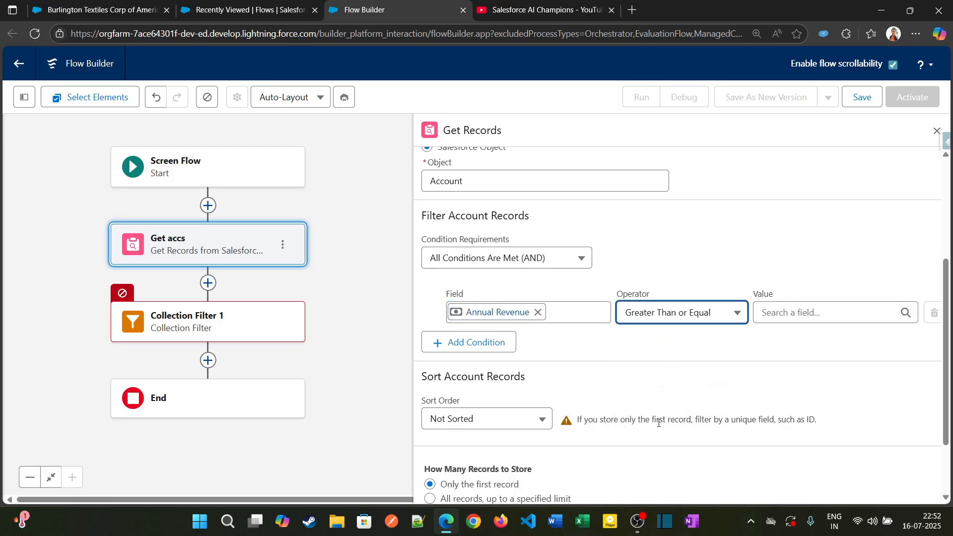
pyautogui.click(797, 318)
pyautogui.write('200000')
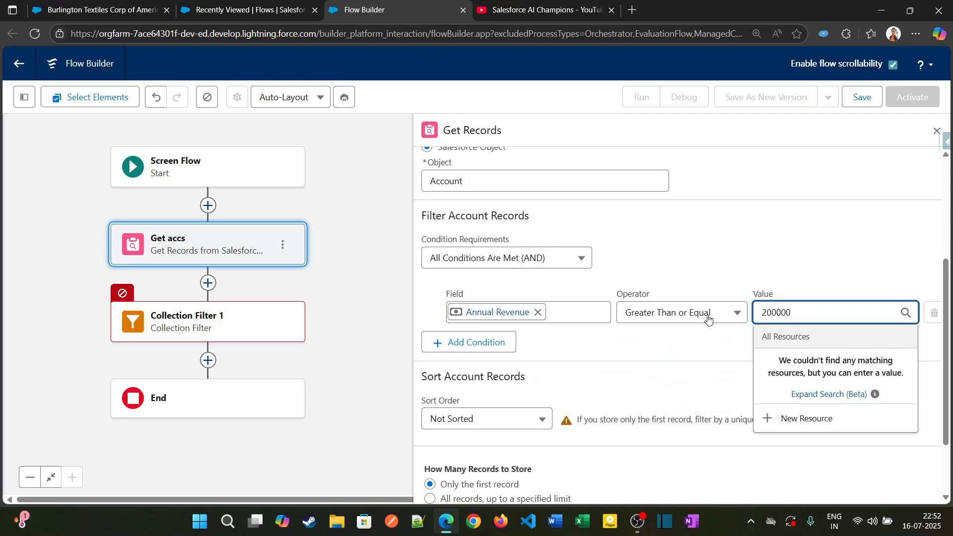
pyautogui.click(686, 342)
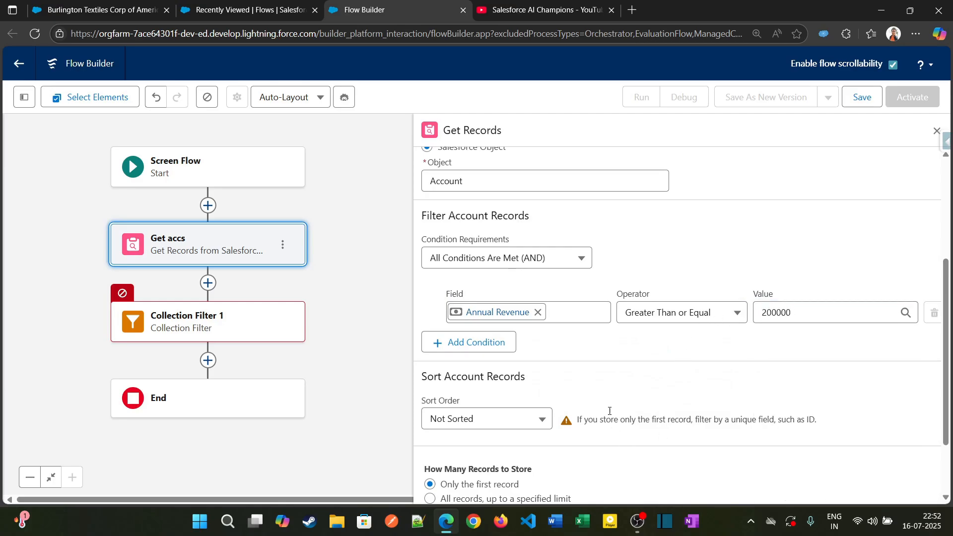
# Set Get accs to store all records, then review its settings
pyautogui.scroll(-2, 614, 380)
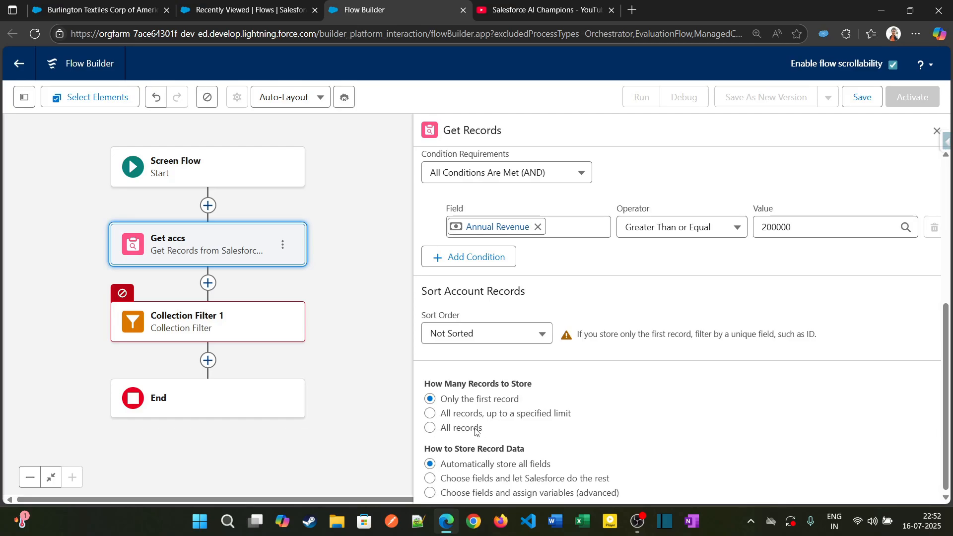
pyautogui.click(430, 429)
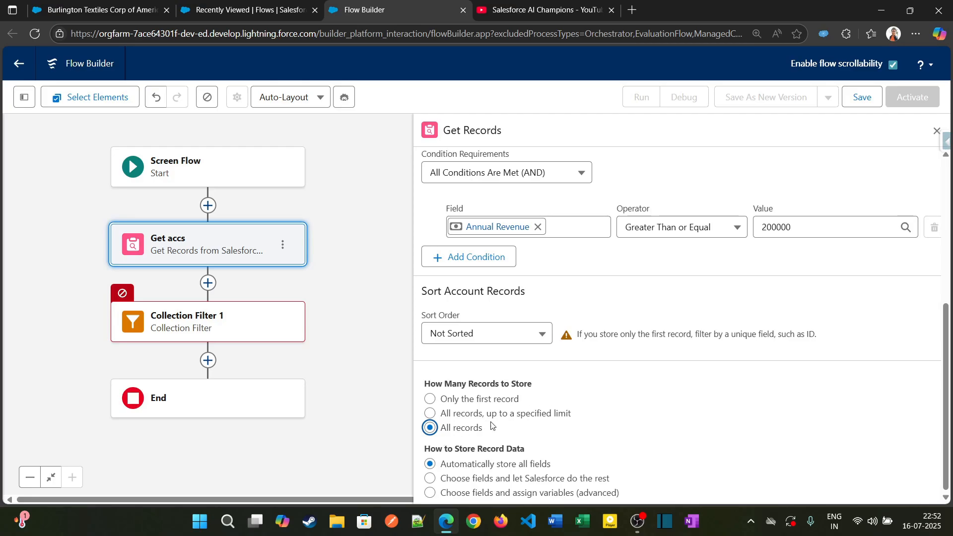
pyautogui.click(517, 427)
pyautogui.scroll(1, 511, 436)
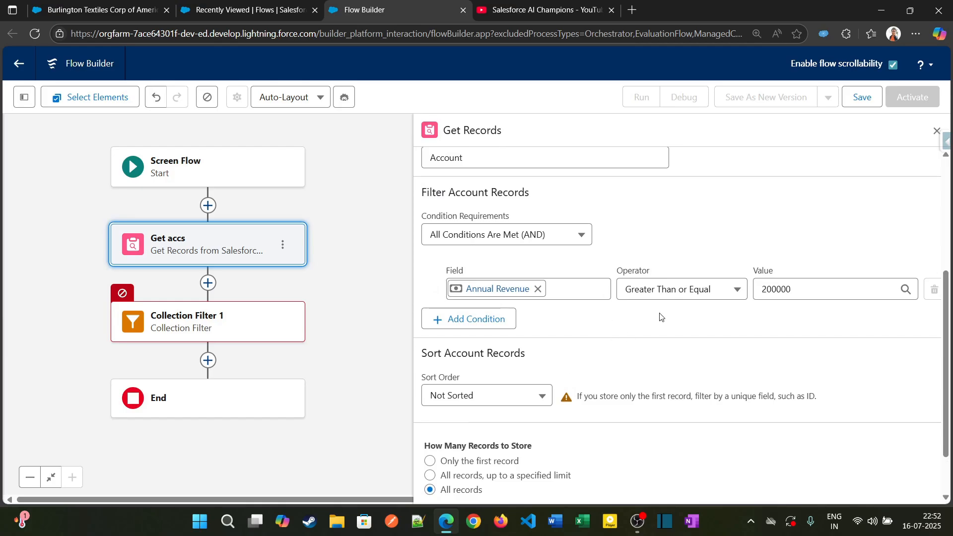
pyautogui.scroll(3, 615, 375)
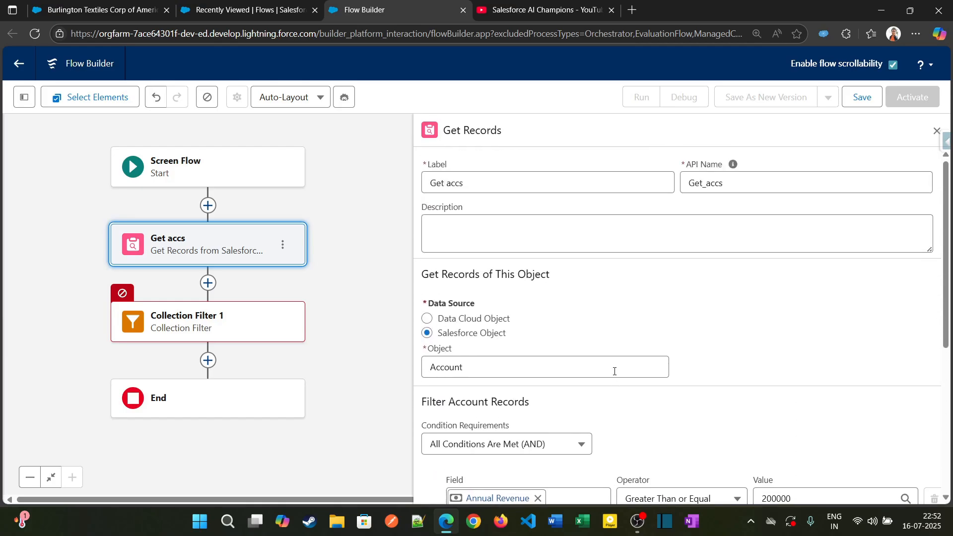
pyautogui.scroll(-3, 615, 371)
pyautogui.scroll(3, 611, 371)
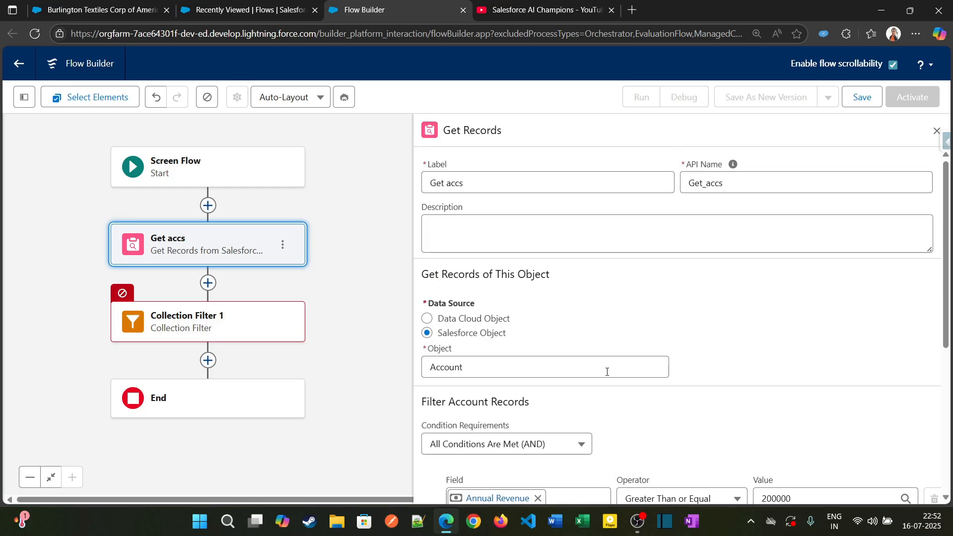
# Set the source collection of Collection Filter 1 to Accounts from Get accs
pyautogui.click(199, 333)
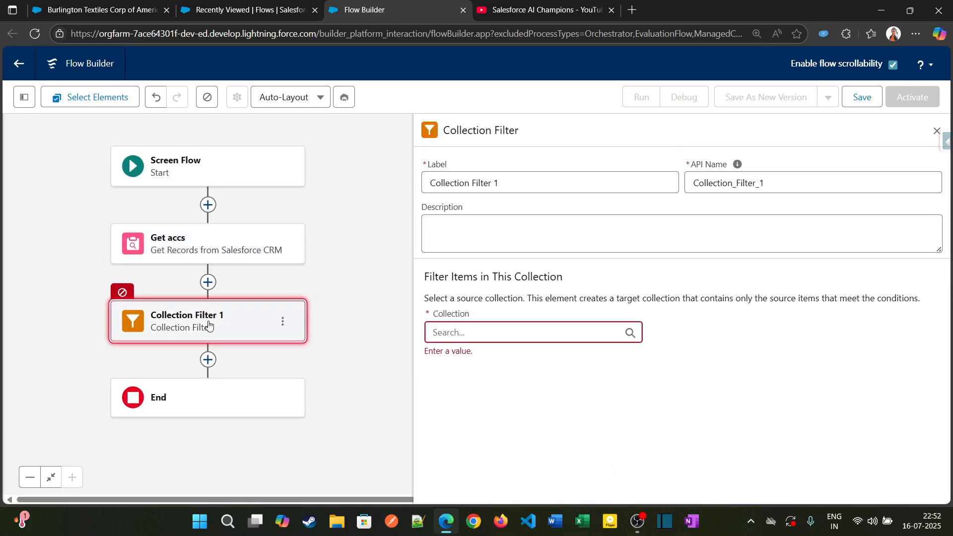
pyautogui.click(473, 335)
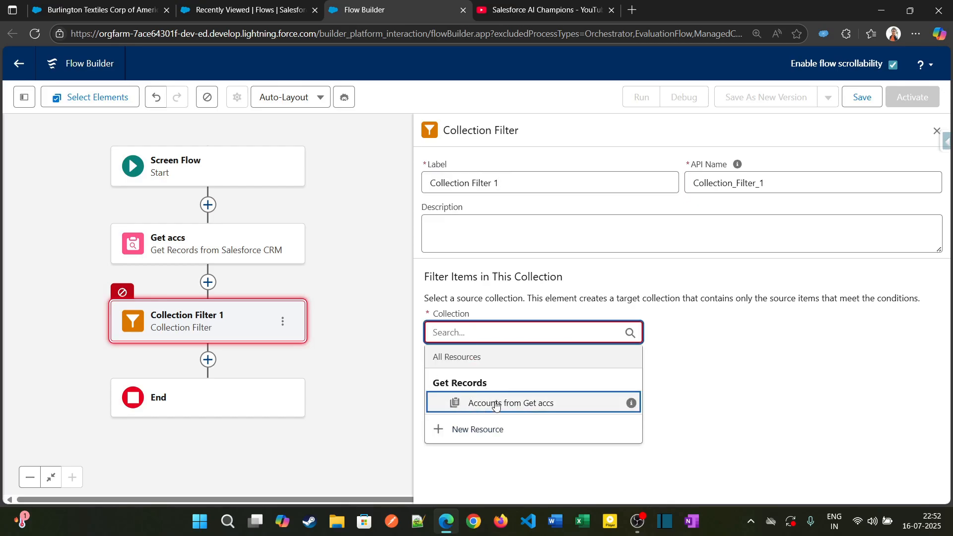
pyautogui.click(476, 406)
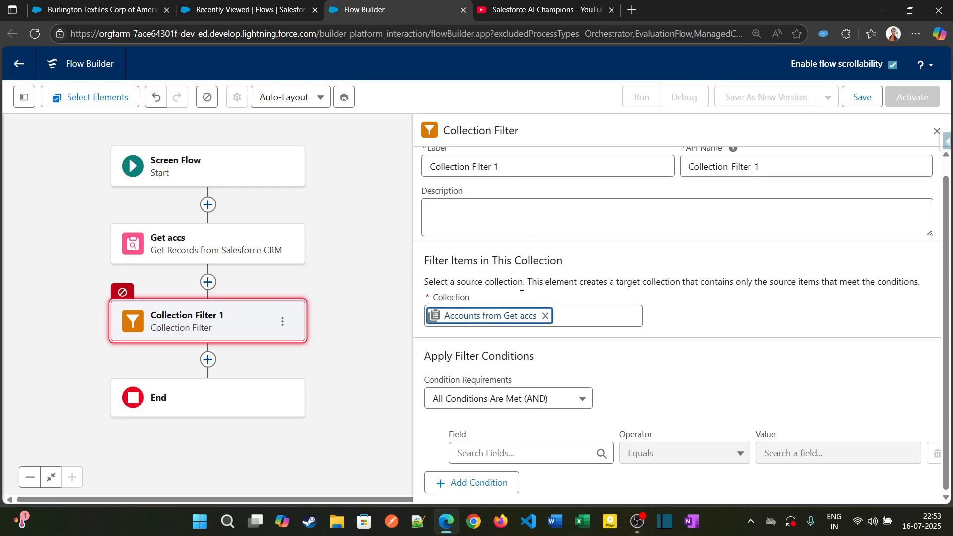
pyautogui.click(504, 452)
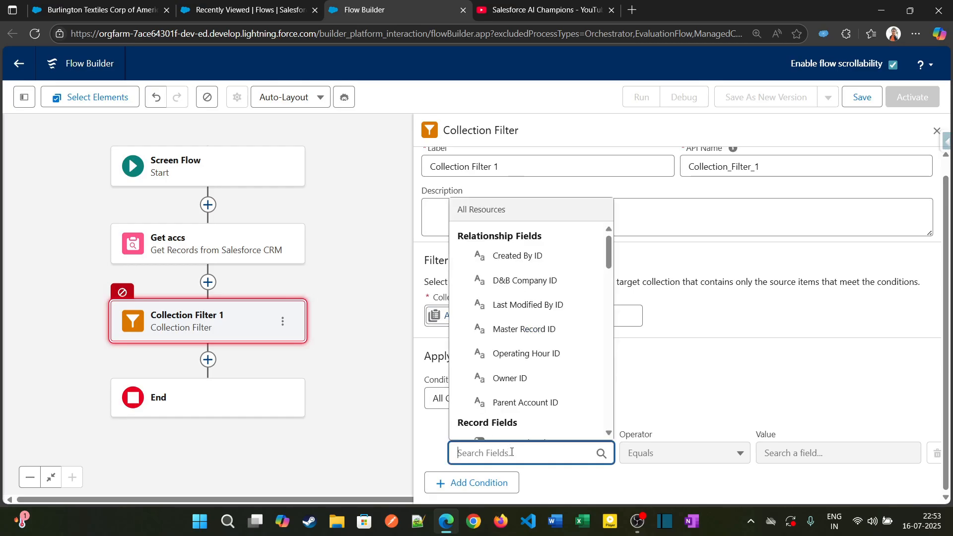
pyautogui.click(672, 410)
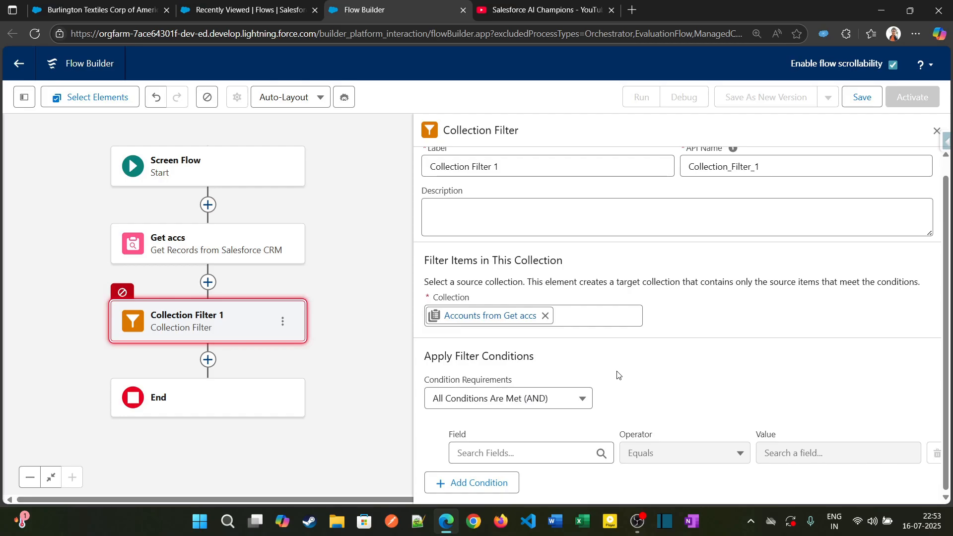
# Give Collection Filter 1 the condition Account Rating Equals Warm
pyautogui.click(239, 253)
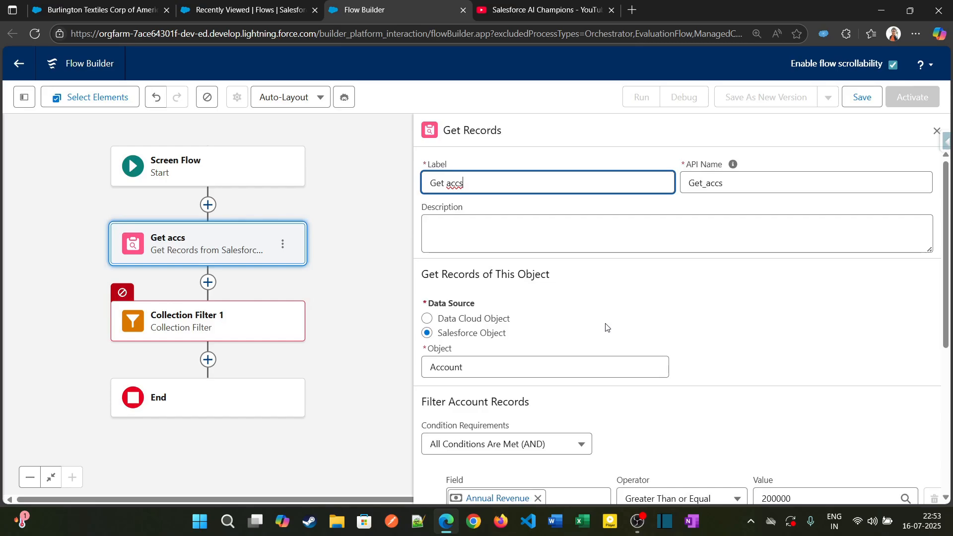
pyautogui.click(248, 335)
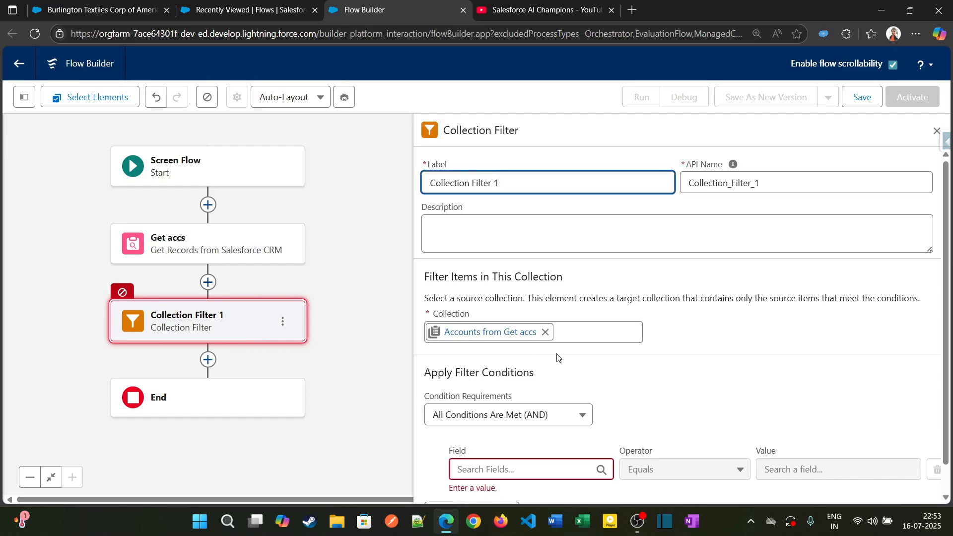
pyautogui.scroll(-1, 557, 391)
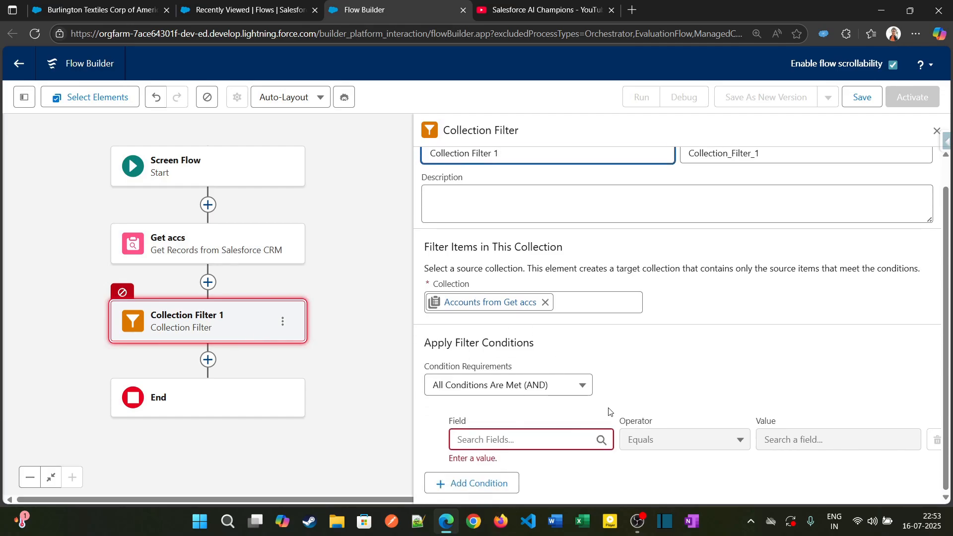
pyautogui.click(550, 441)
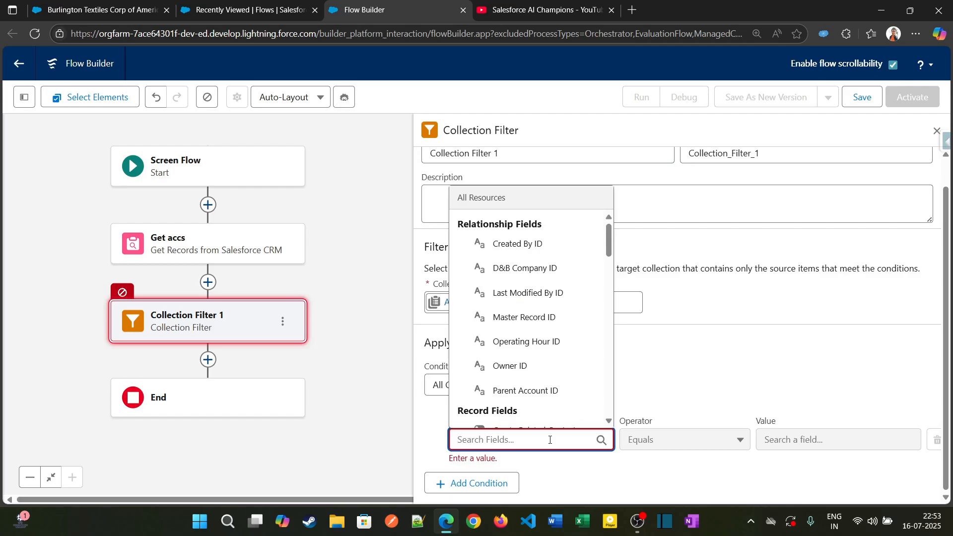
pyautogui.write('ra')
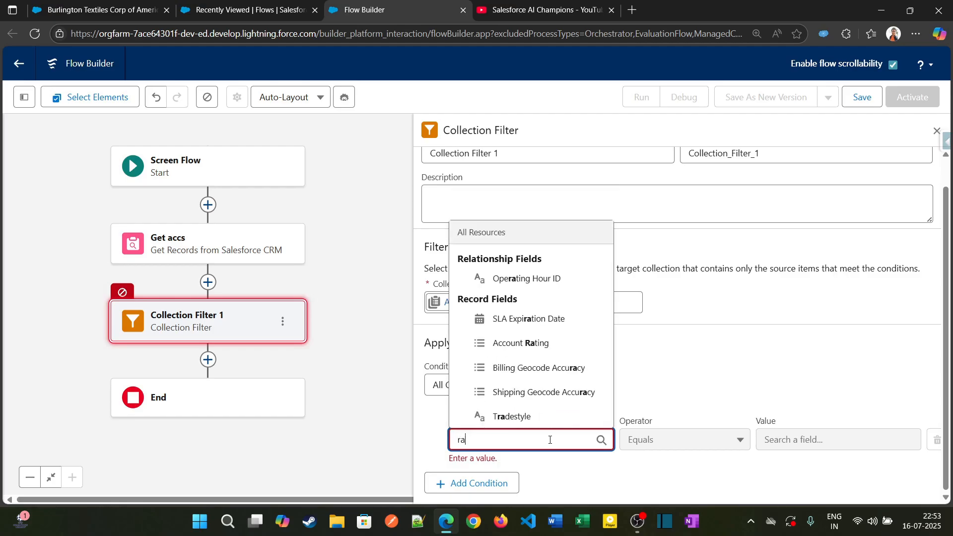
pyautogui.click(543, 345)
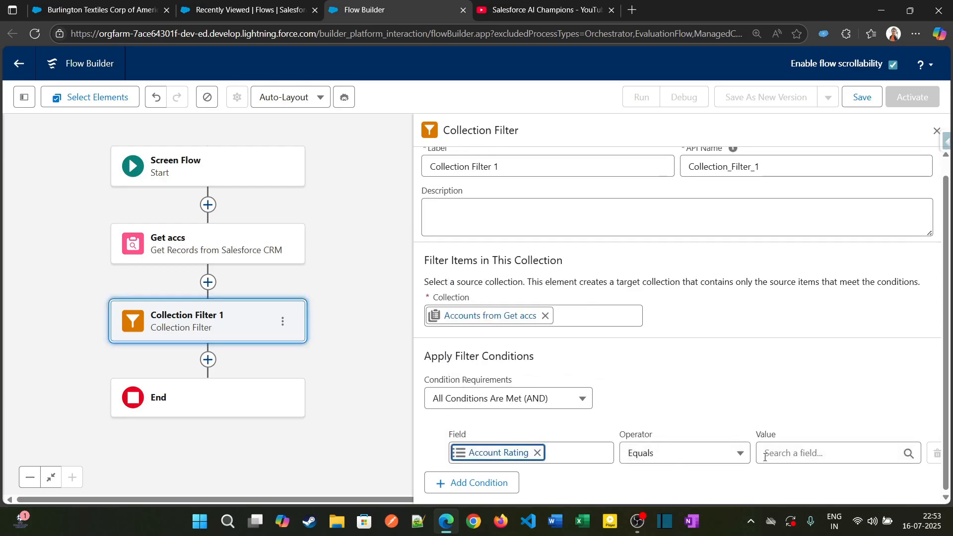
pyautogui.click(787, 453)
pyautogui.click(815, 254)
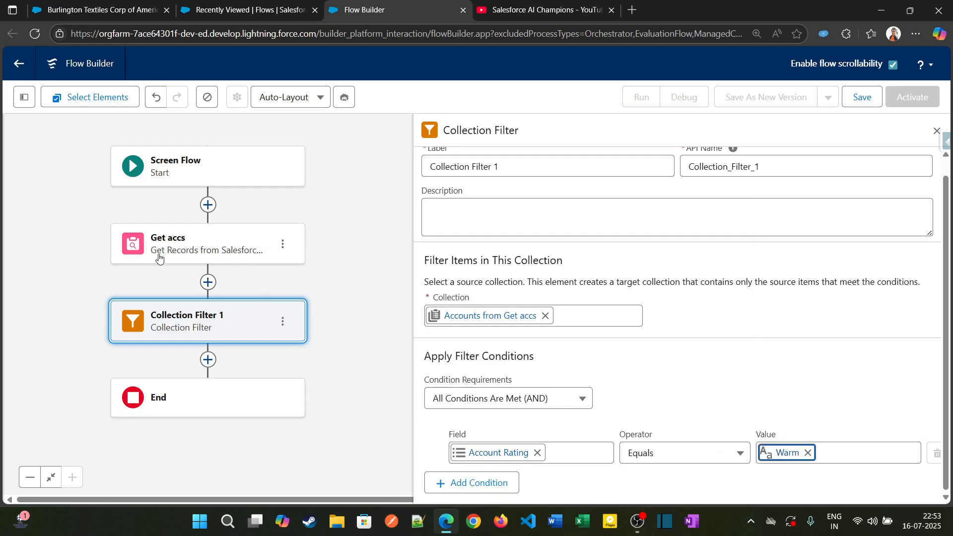
# Review the record filter of Get accs and the source collection and condition of Collection Filter 1
pyautogui.click(215, 255)
pyautogui.scroll(-4, 506, 328)
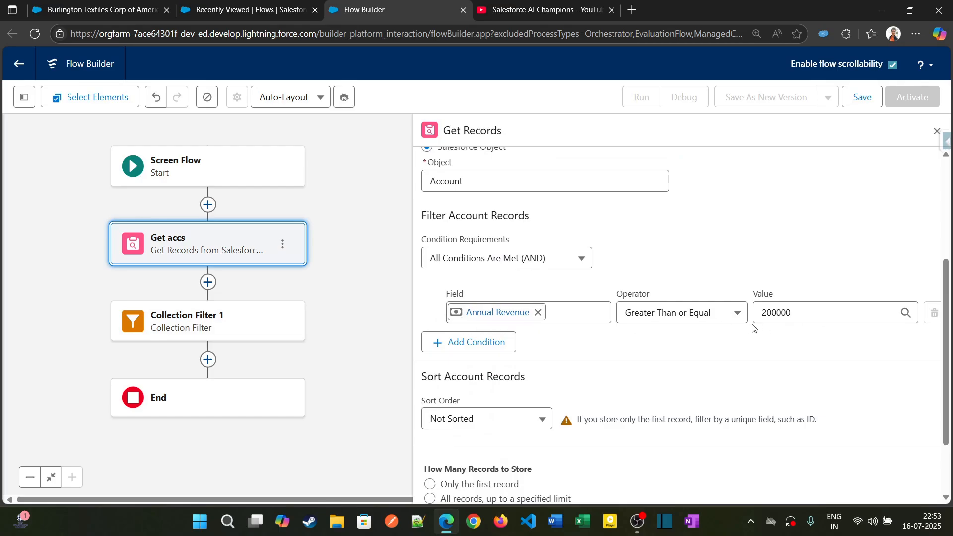
pyautogui.click(243, 321)
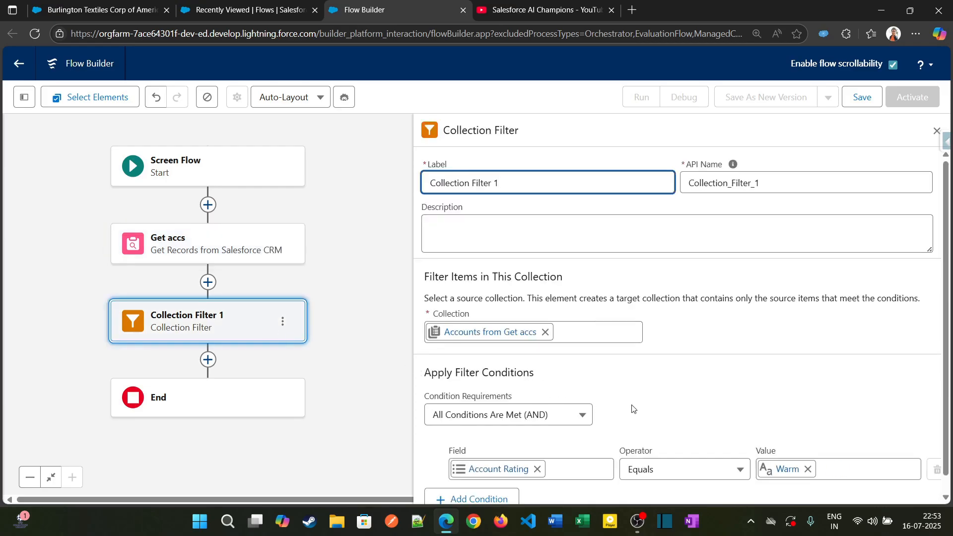
pyautogui.scroll(-1, 633, 409)
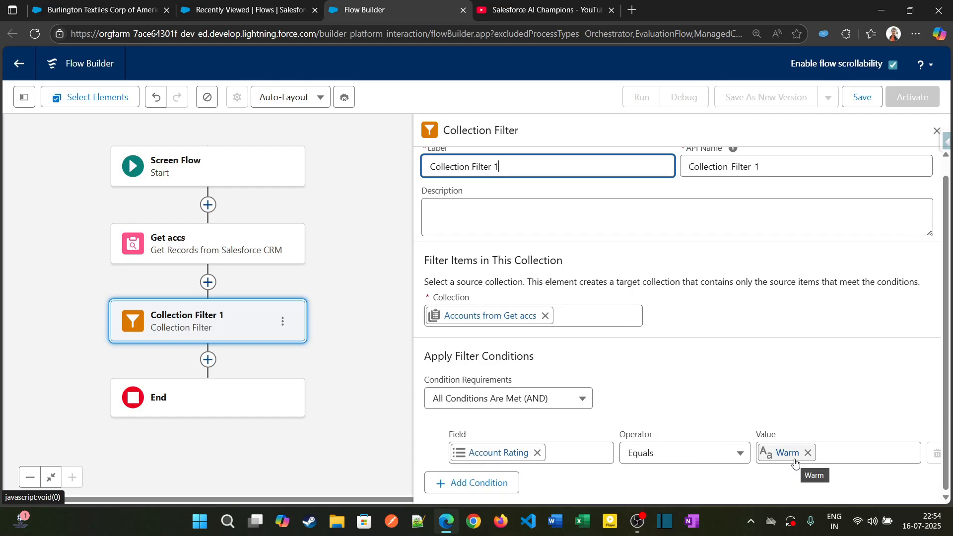
# Save the flow with the label "collection filter flow"
pyautogui.click(865, 97)
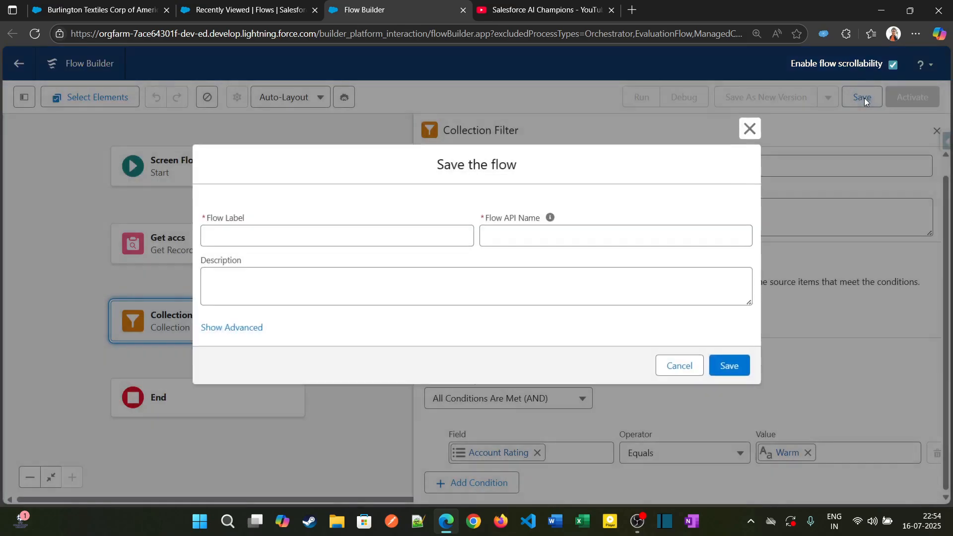
pyautogui.click(340, 241)
pyautogui.write('cool')
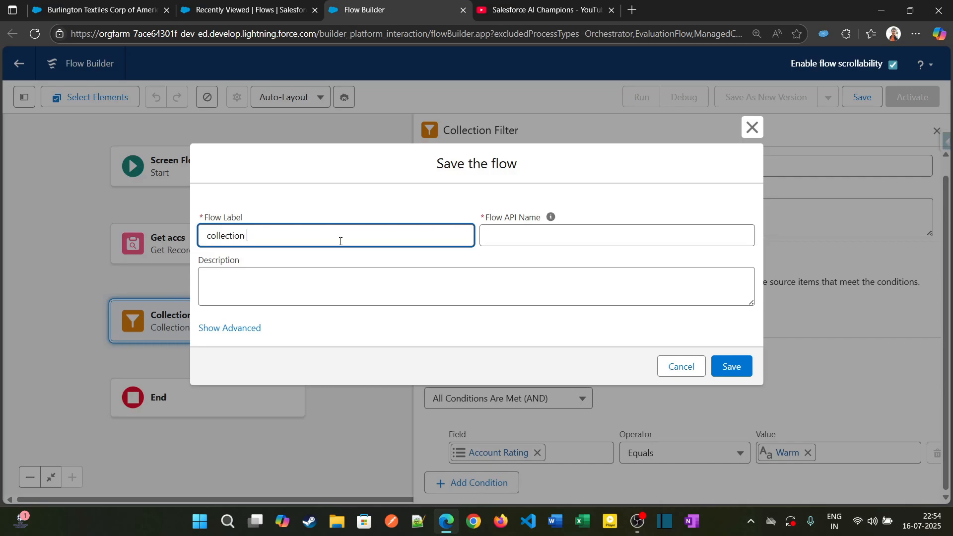
pyautogui.write('ection filter flow')
pyautogui.press('Tab')
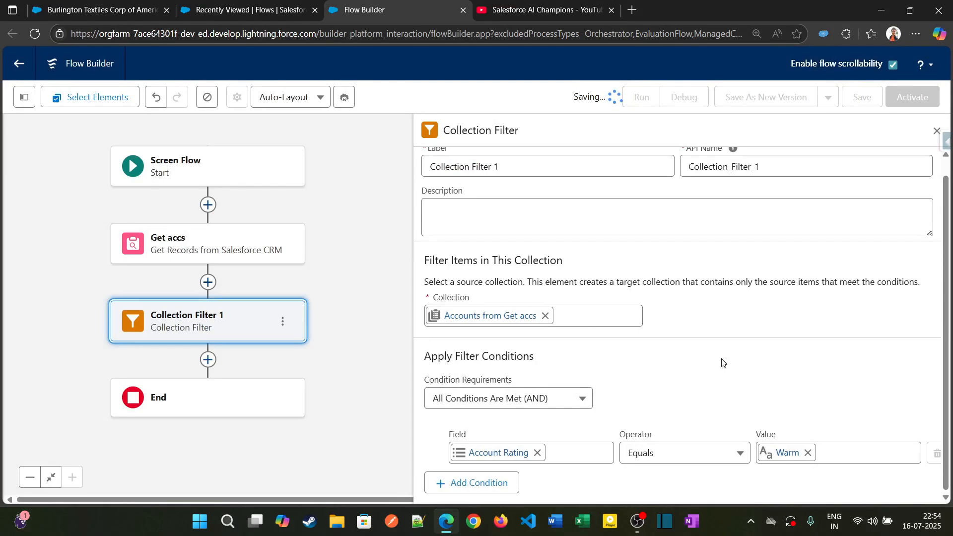
# Run the flow in debug mode and examine the Get accs entry in the debug details
pyautogui.click(690, 99)
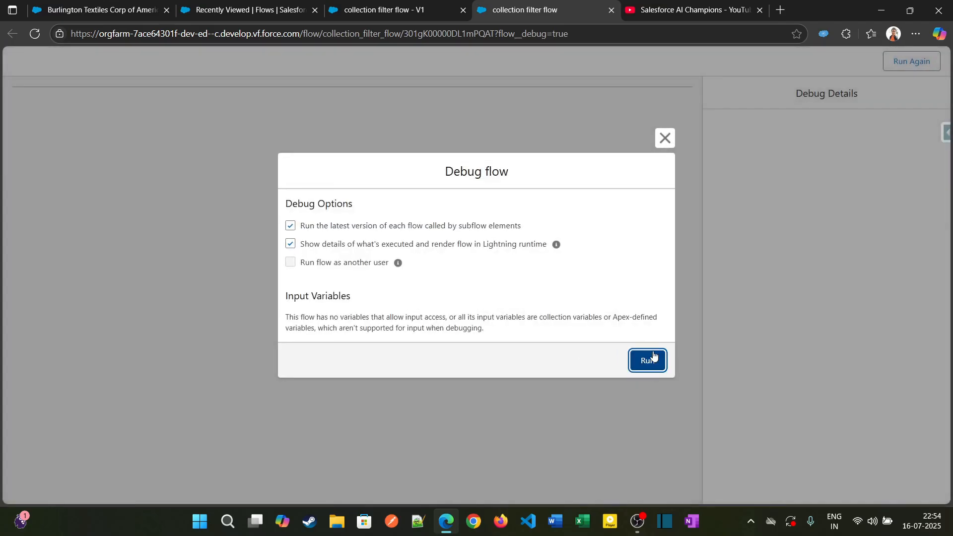
pyautogui.click(645, 359)
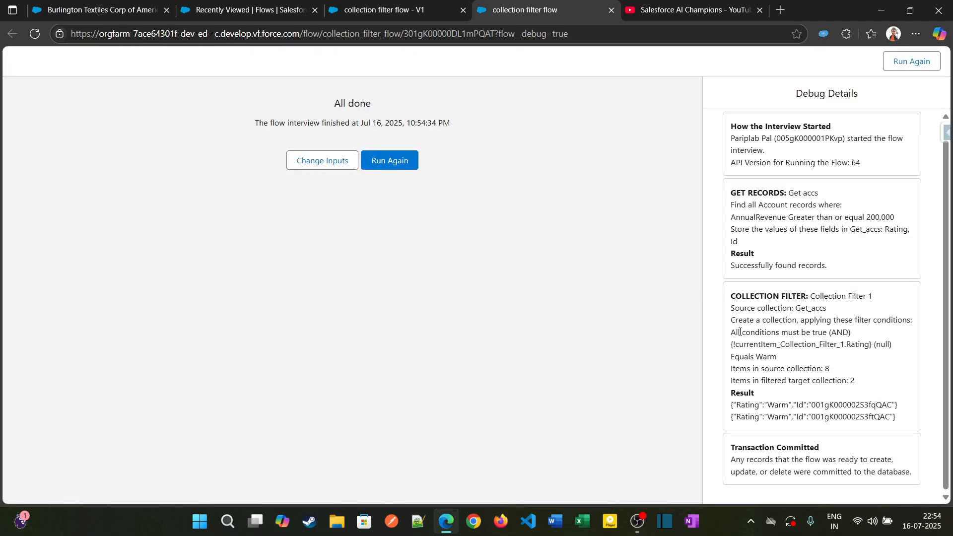
pyautogui.hotkey('ctrl', '+')
pyautogui.scroll(-1, 747, 331)
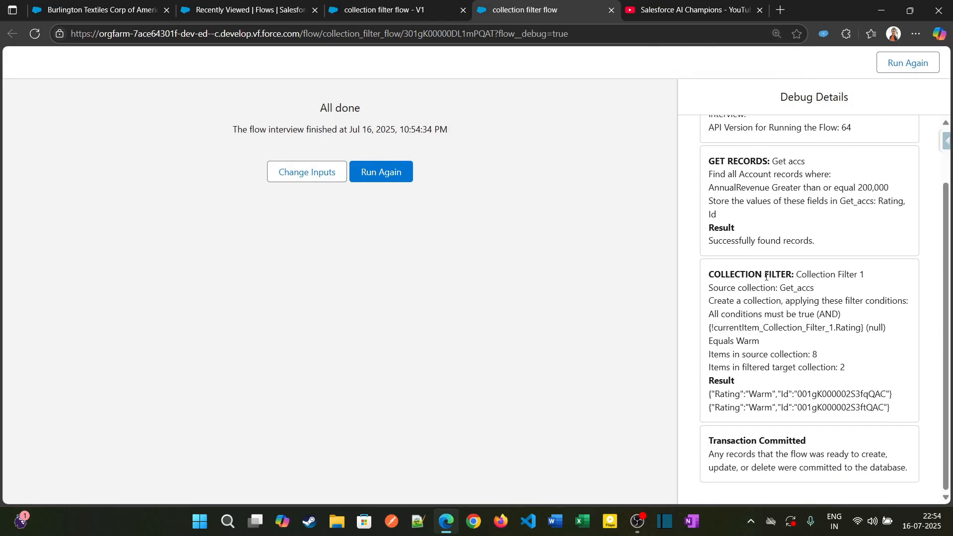
pyautogui.scroll(2, 762, 294)
pyautogui.moveTo(709, 229); pyautogui.dragTo(763, 240)
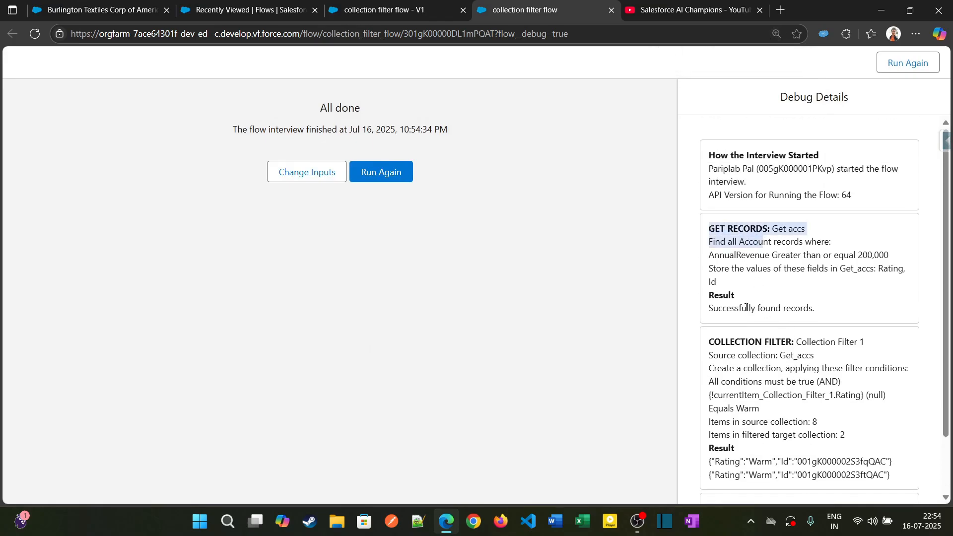
pyautogui.moveTo(711, 310); pyautogui.dragTo(826, 312)
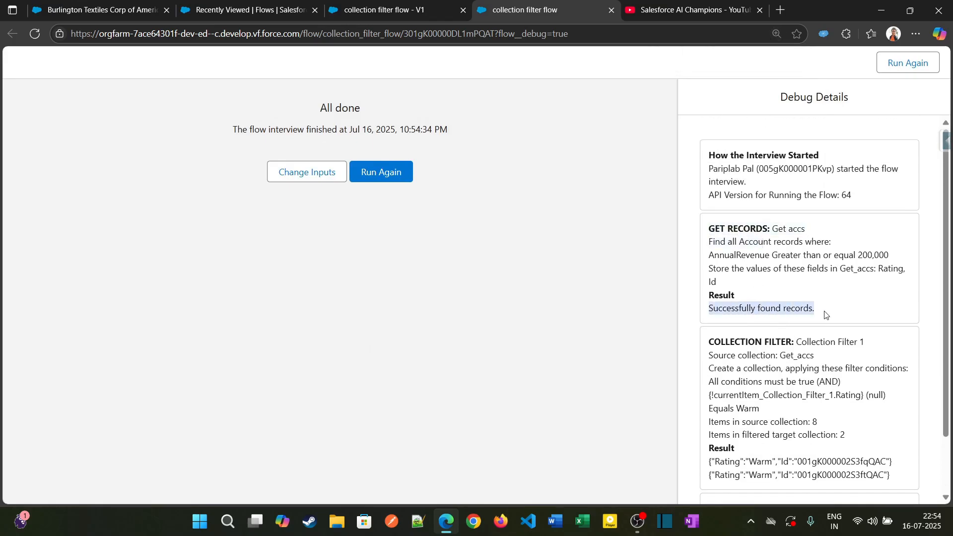
# Compare the source and filtered item counts for Collection Filter 1 in the debug details
pyautogui.scroll(-1, 710, 321)
pyautogui.scroll(-1, 711, 322)
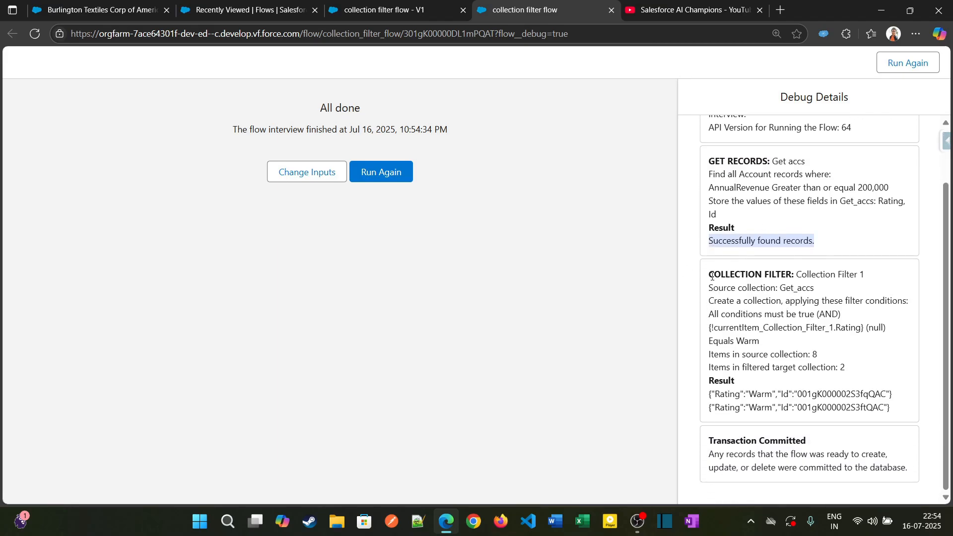
pyautogui.moveTo(713, 276); pyautogui.dragTo(792, 288)
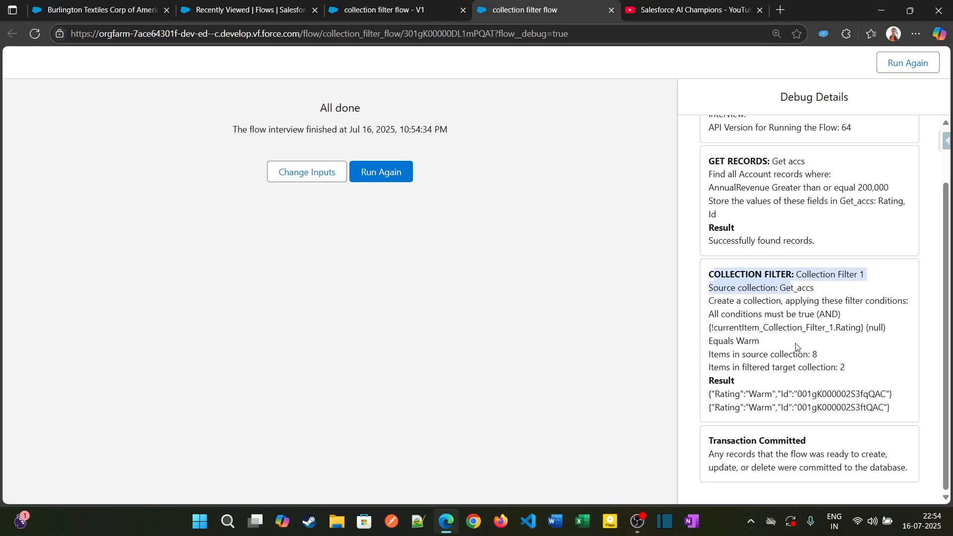
pyautogui.moveTo(708, 355); pyautogui.dragTo(828, 362)
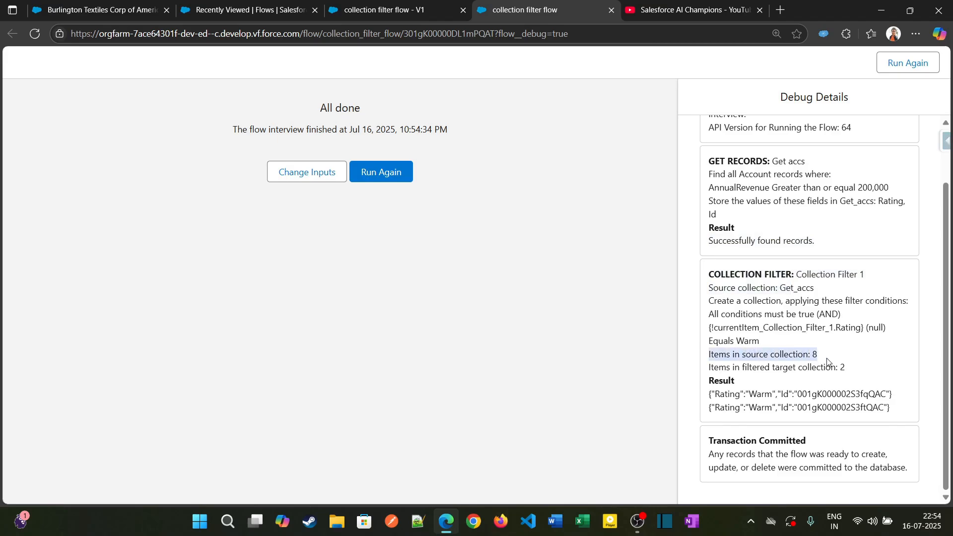
pyautogui.click(760, 381)
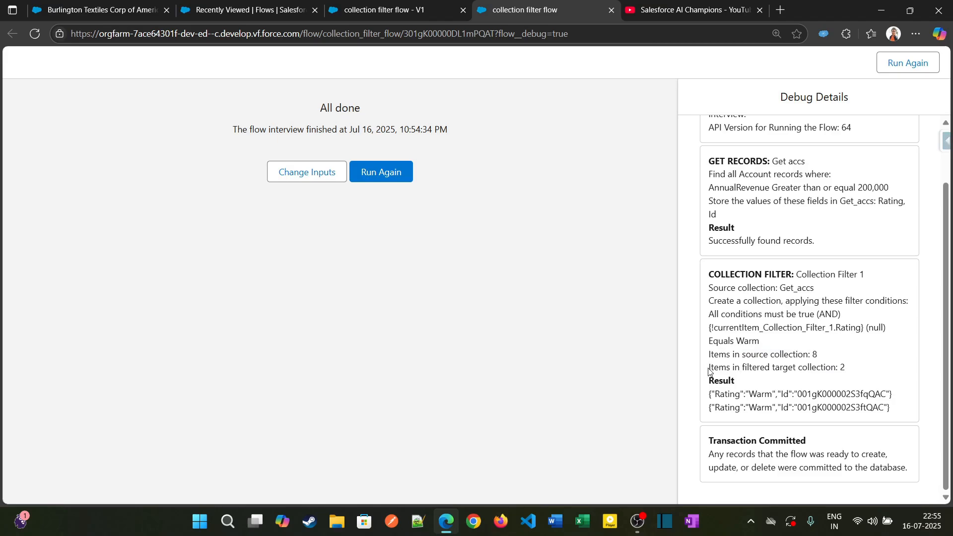
pyautogui.moveTo(709, 371); pyautogui.dragTo(854, 373)
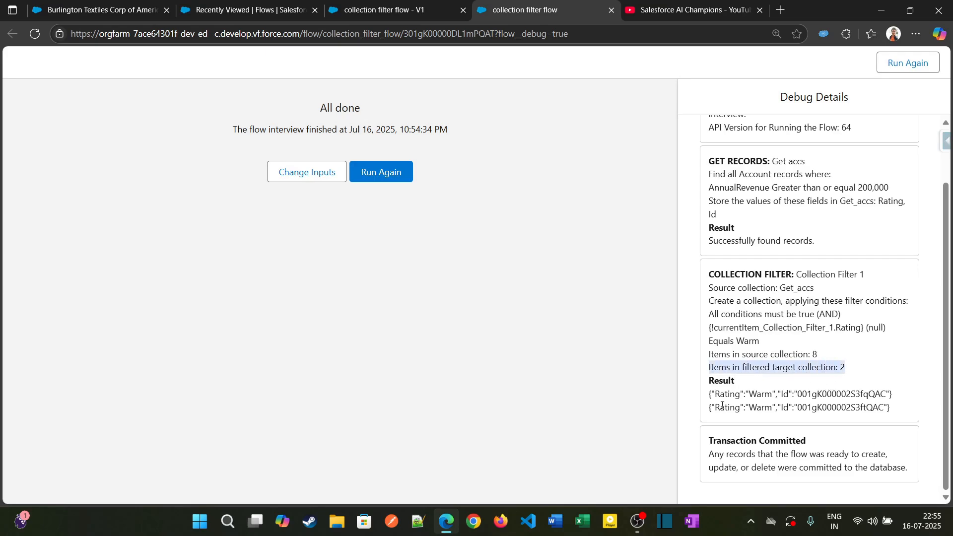
# Return to the collection filter flow's canvas in Flow Builder
pyautogui.hotkey('ctrl', 'shift', 'Tab')
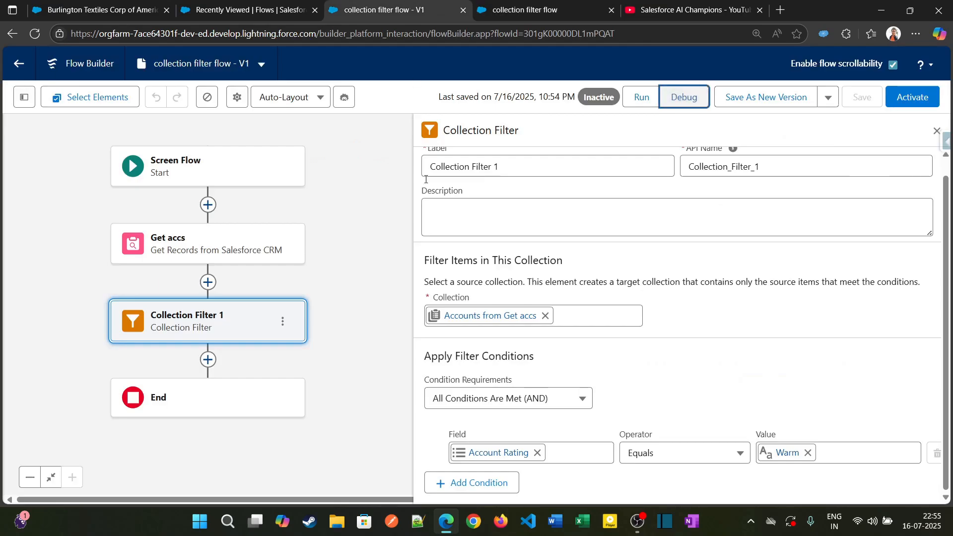
pyautogui.moveTo(334, 279); pyautogui.dragTo(369, 243)
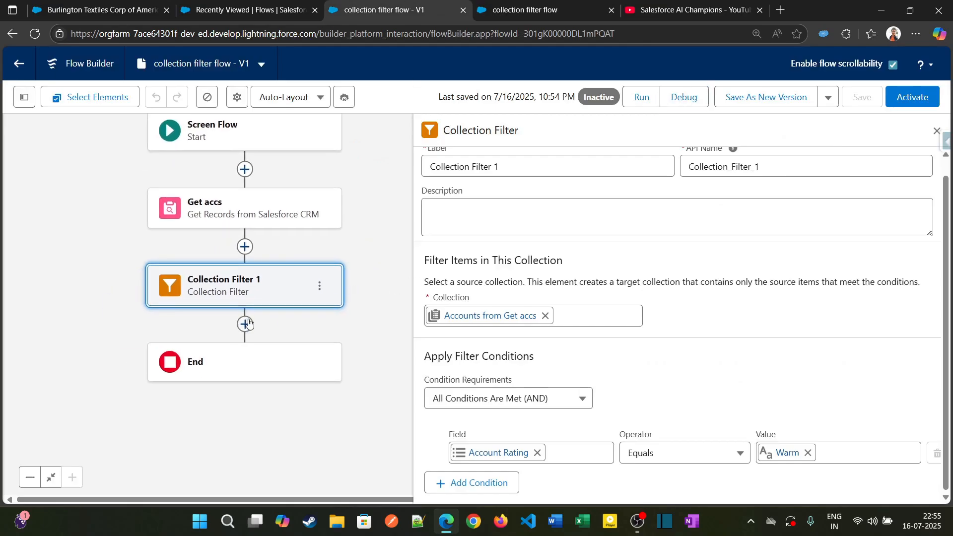